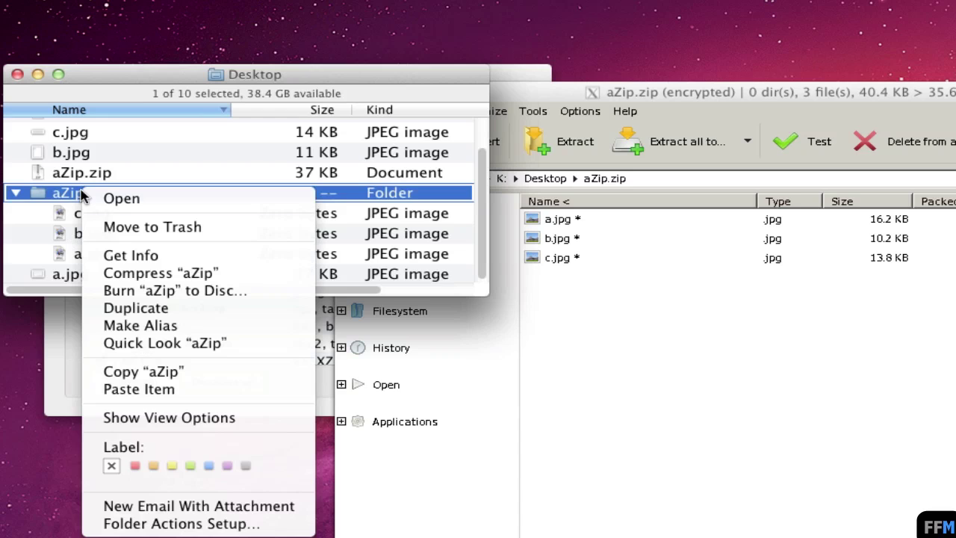
# Step: Move the Desktop's aZip folder containing the zero-byte images to the Trash
pyautogui.click(89, 233)
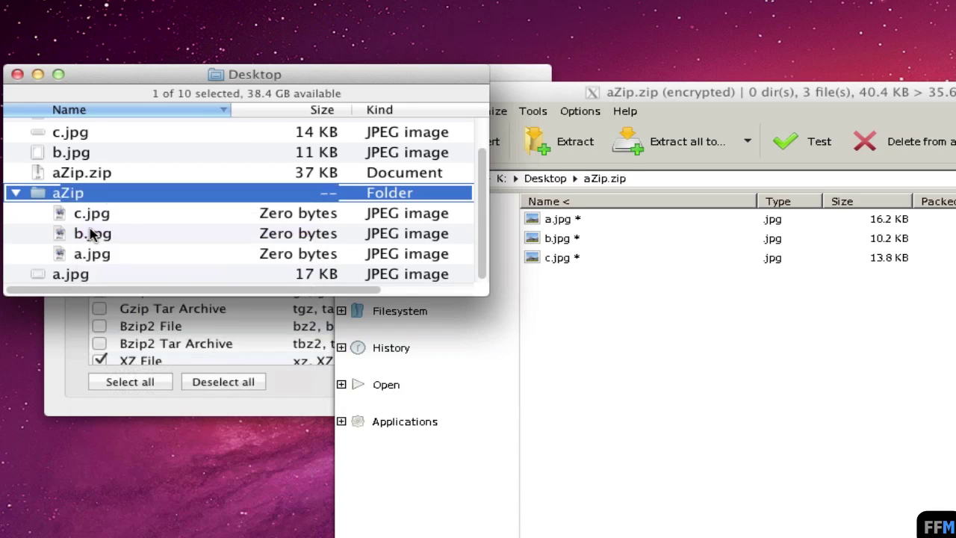
pyautogui.click(114, 210)
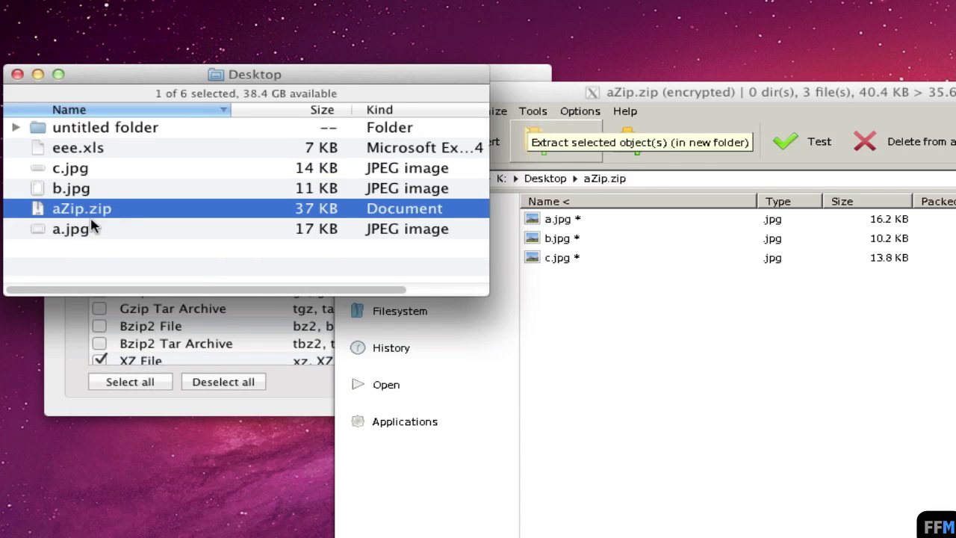
# Step: In PeaZip, start a new ZIP archive and add a.jpg, b.jpg and c.jpg from the Desktop
pyautogui.click(492, 254)
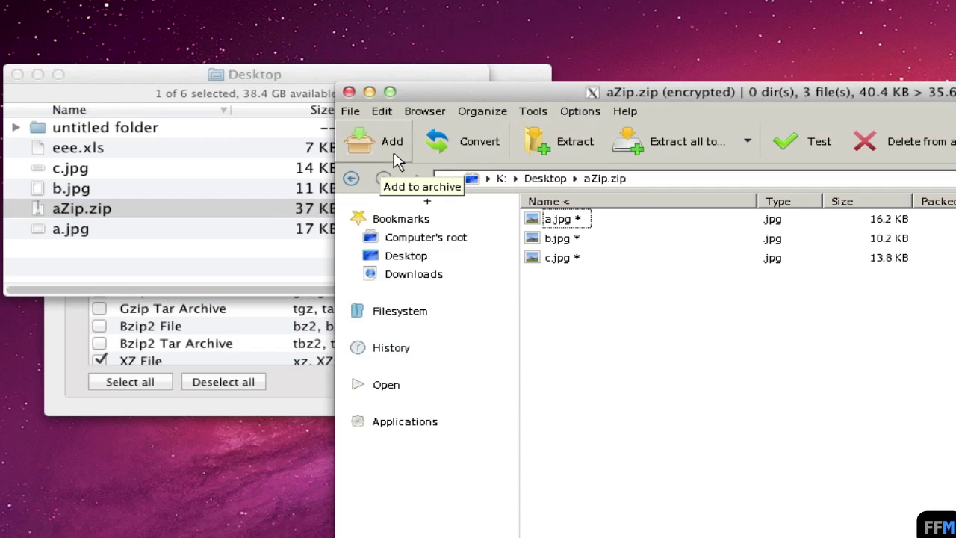
pyautogui.click(350, 114)
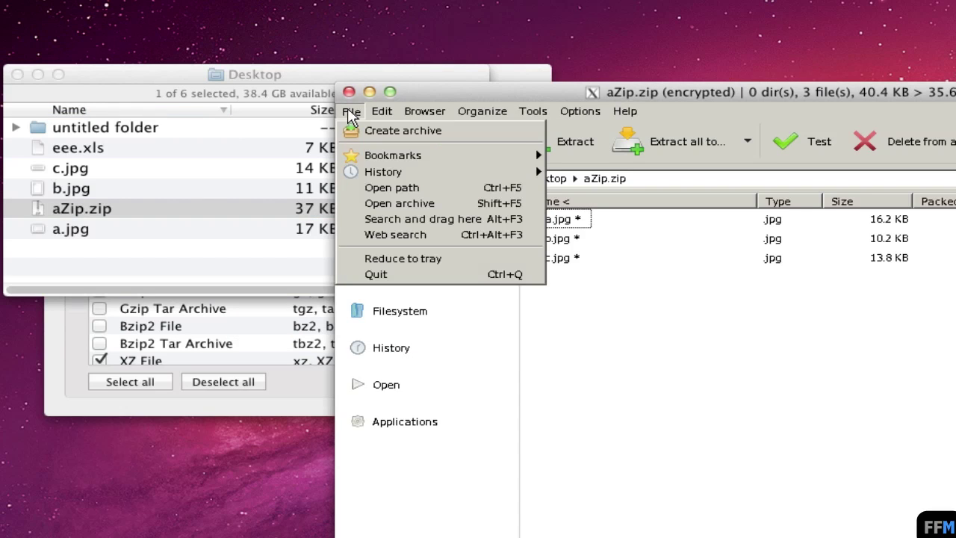
pyautogui.click(349, 131)
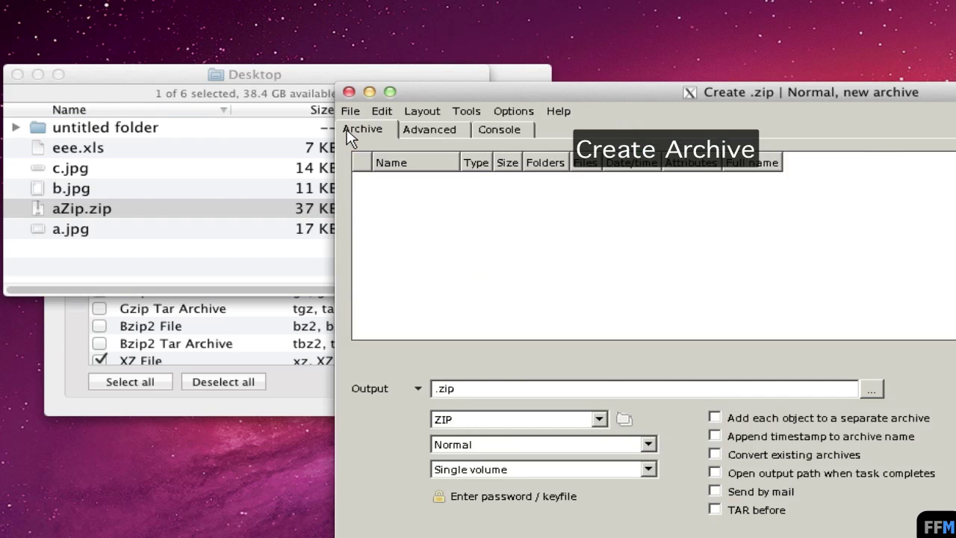
pyautogui.rightClick(410, 193)
pyautogui.click(416, 195)
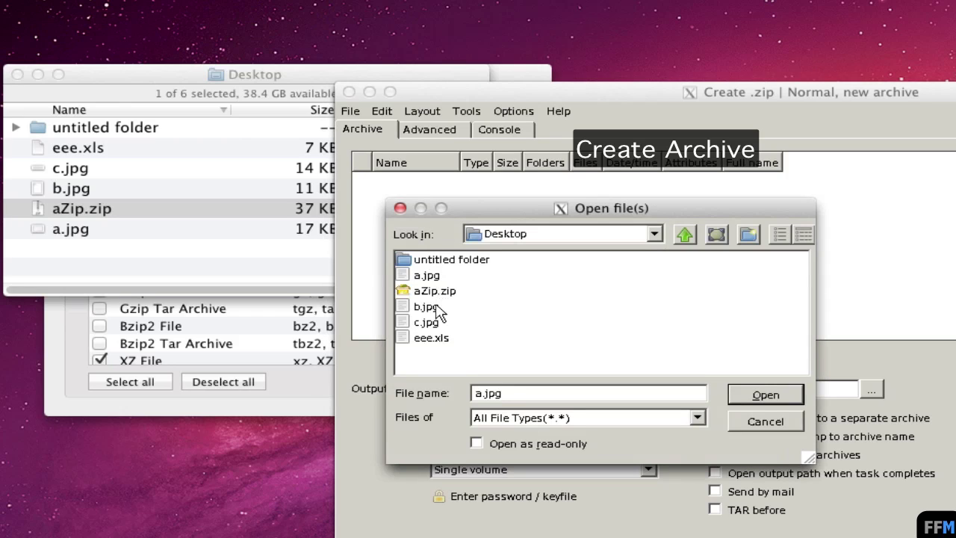
pyautogui.click(441, 278)
pyautogui.keyDown('ctrl'); pyautogui.click(433, 307); pyautogui.keyUp('ctrl')
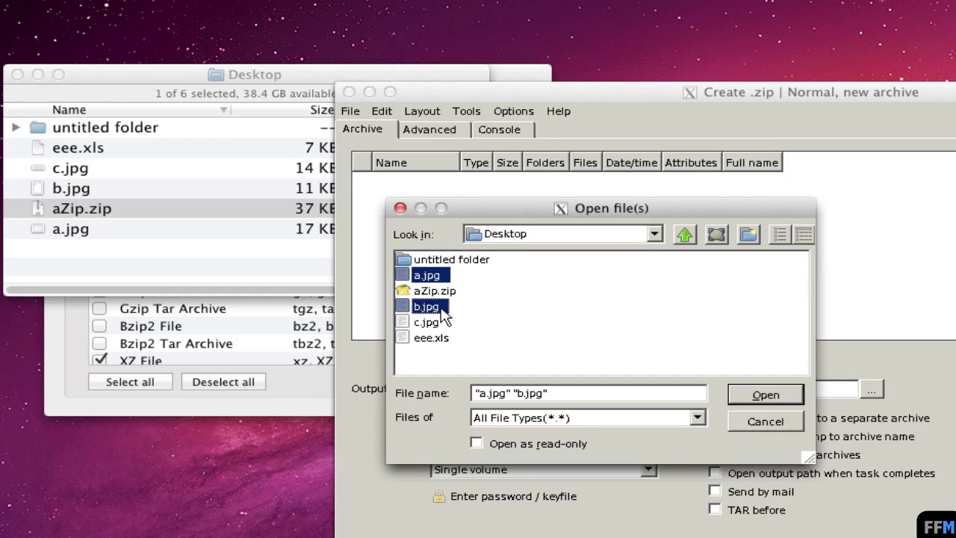
pyautogui.keyDown('ctrl'); pyautogui.click(433, 323); pyautogui.keyUp('ctrl')
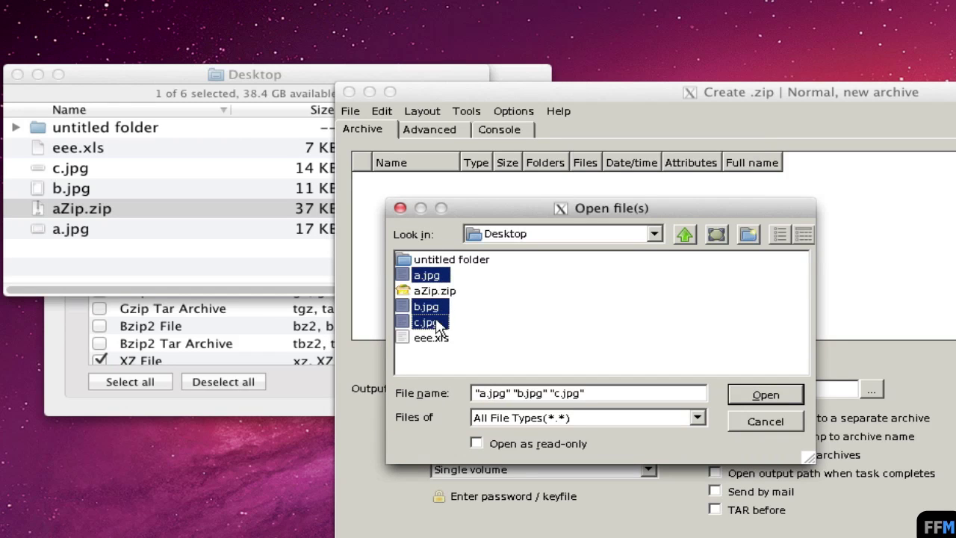
pyautogui.click(790, 391)
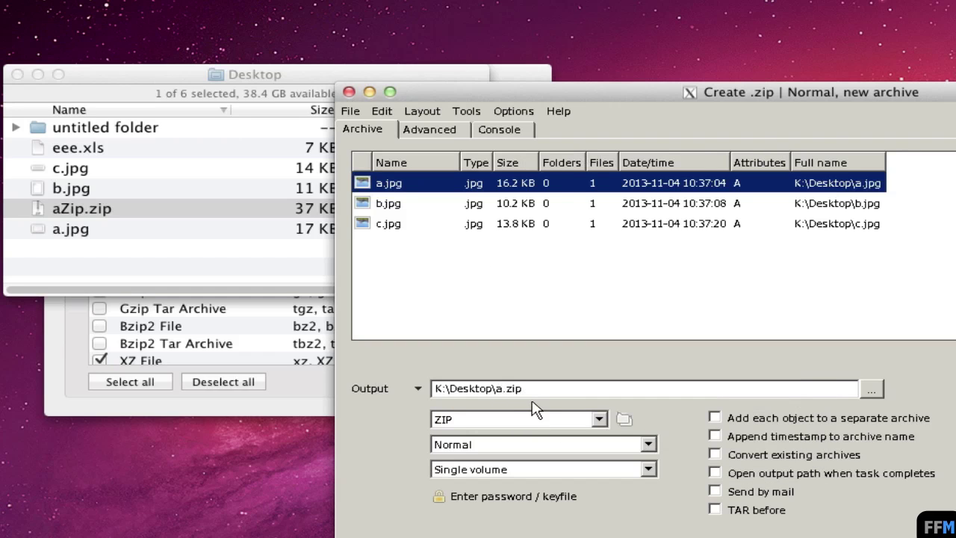
# Step: Name the output aZip 2.zip, set K:\Desktop\eee.xls as its keyfile and create the archive
pyautogui.write('Zip 2')
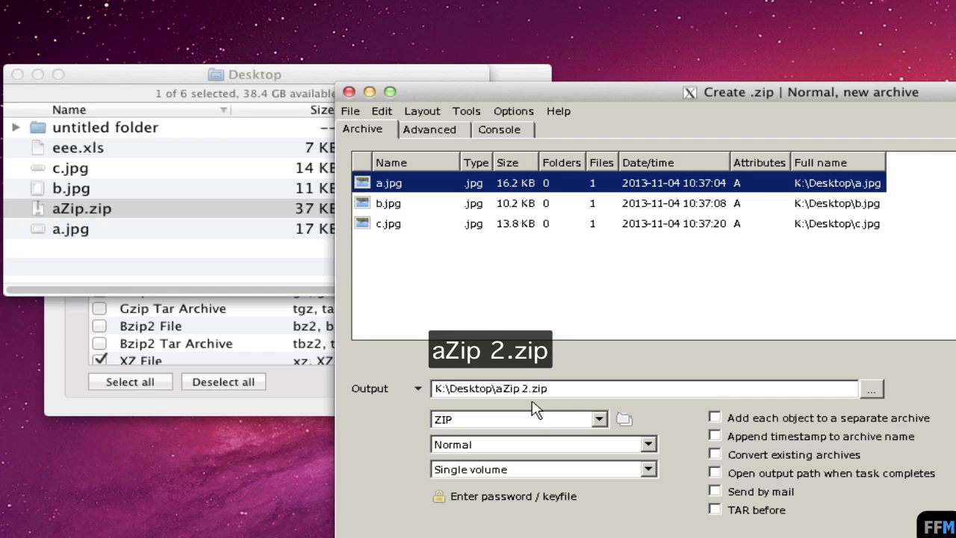
pyautogui.click(535, 498)
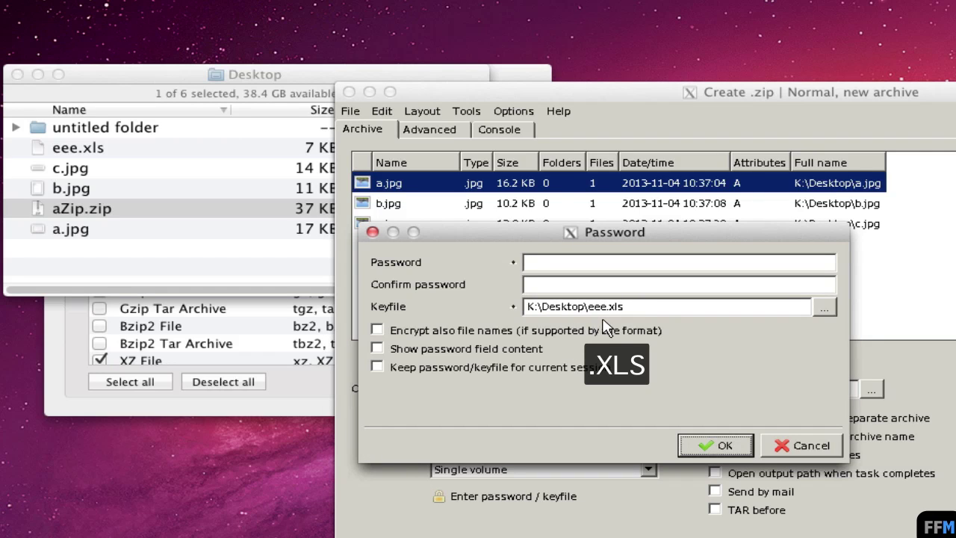
pyautogui.click(742, 446)
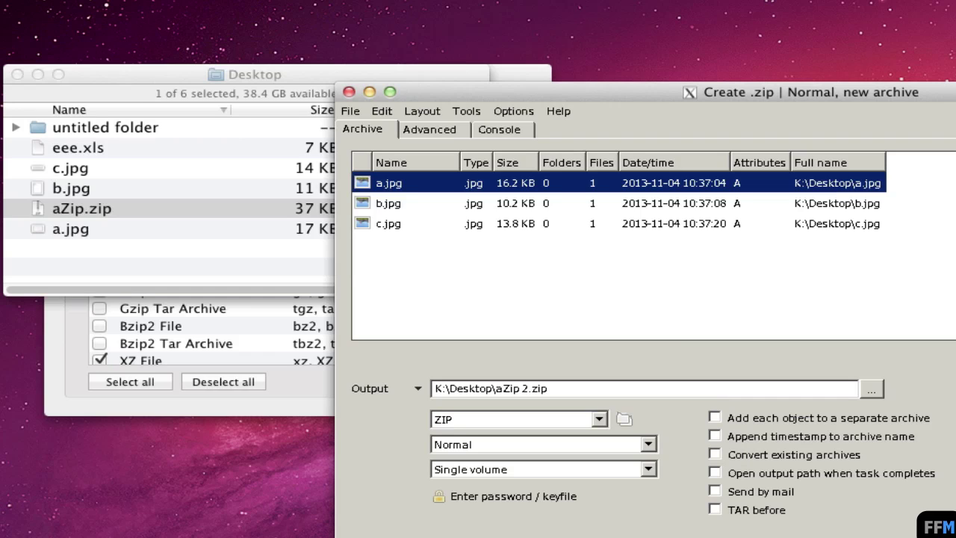
pyautogui.press('Return')
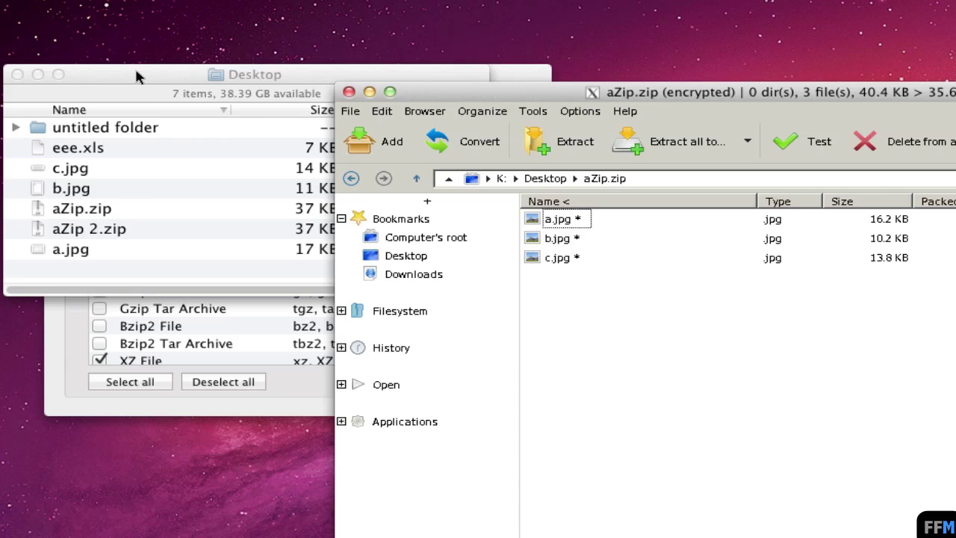
# Step: Upload aZip 2.zip and eee.xls together from the Desktop to the zip folder in Google Drive
pyautogui.click(136, 72)
pyautogui.click(135, 231)
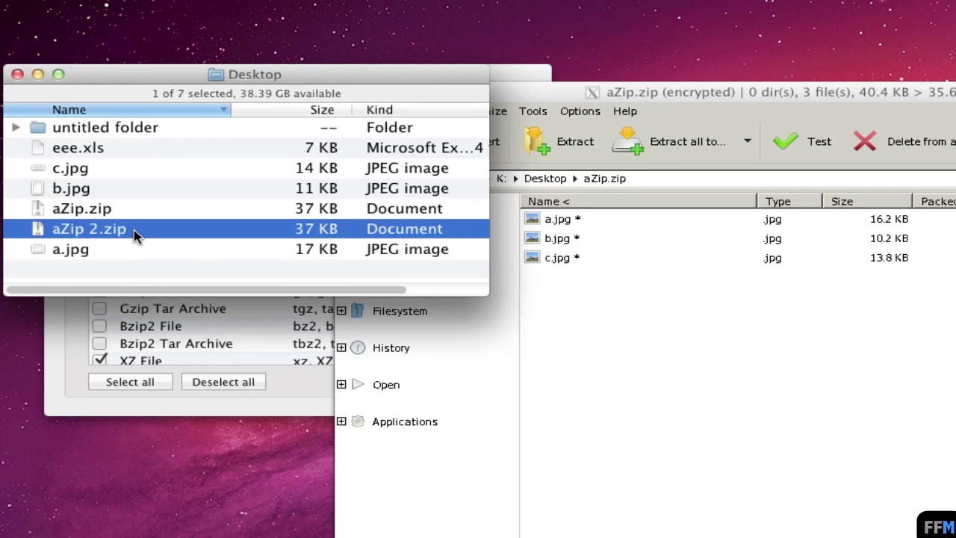
pyautogui.keyDown('super'); pyautogui.click(116, 153); pyautogui.keyUp('super')
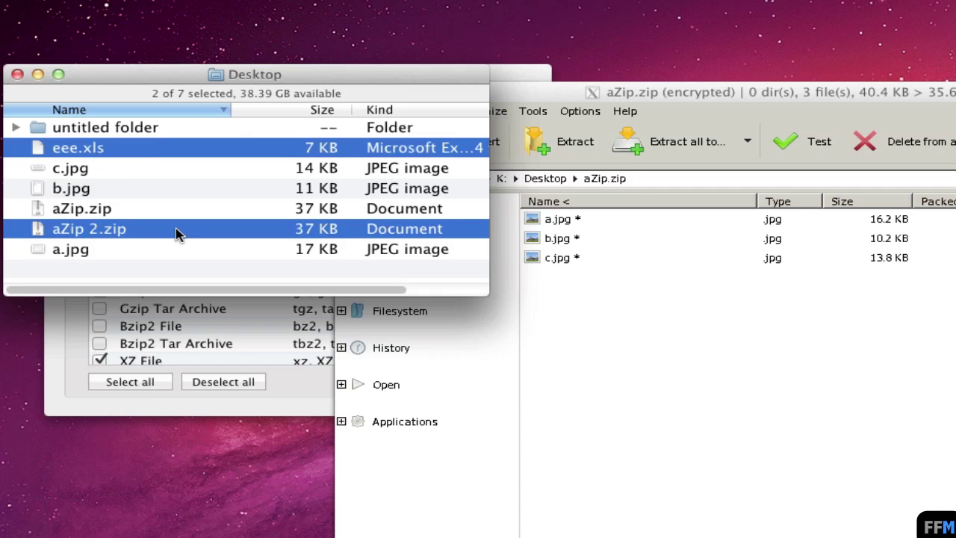
pyautogui.press('super+Tab')
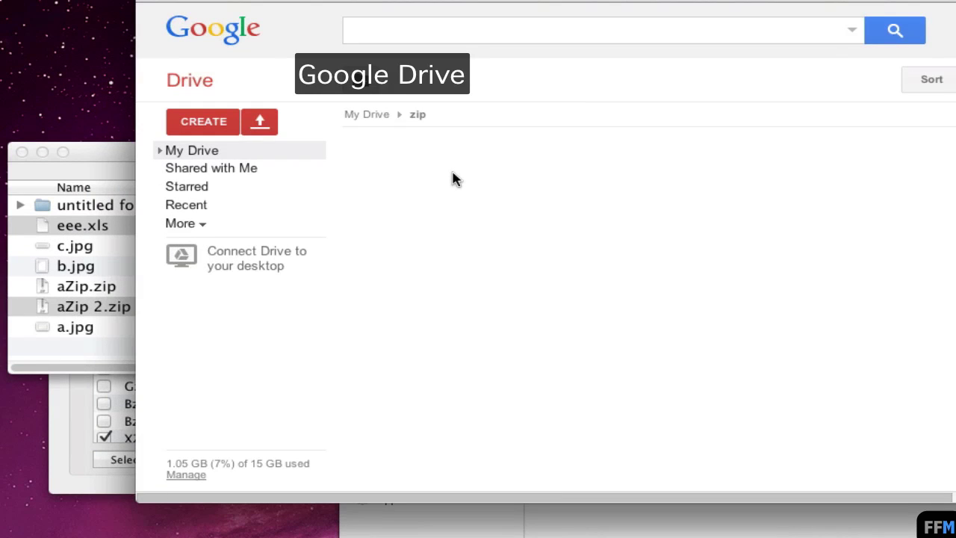
pyautogui.click(96, 153)
pyautogui.moveTo(100, 224); pyautogui.dragTo(638, 262)
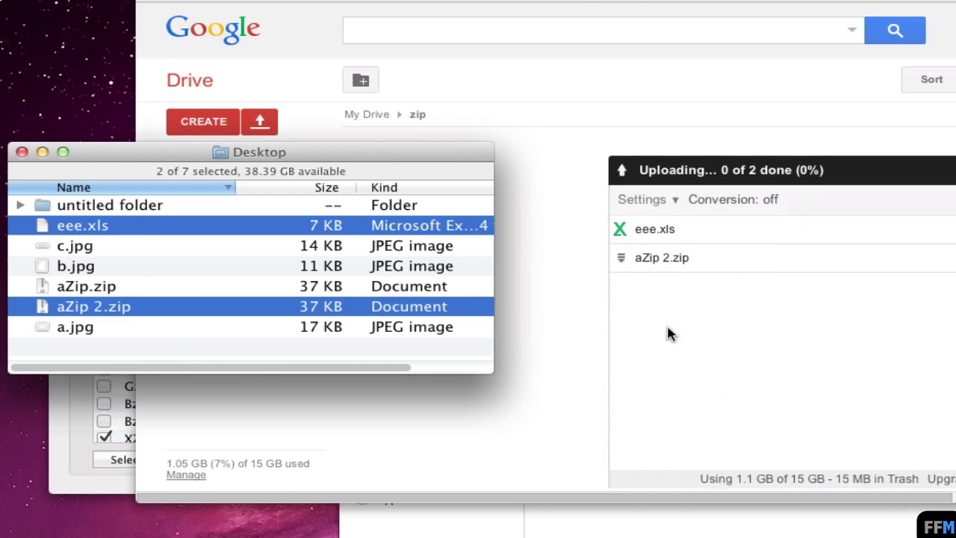
pyautogui.click(885, 178)
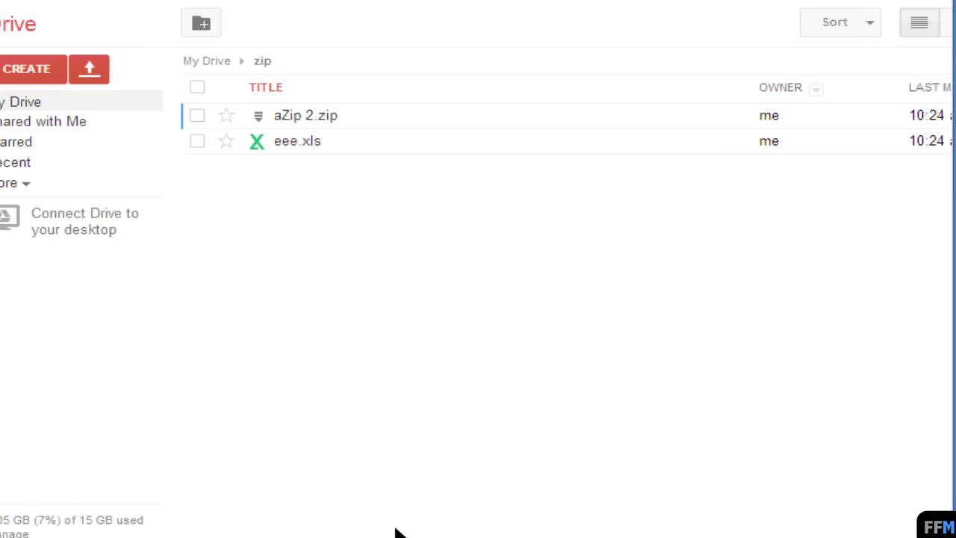
# Step: Download aZip 2.zip from Google Drive and save it as aZip 2 on Local Disk (D:)
pyautogui.click(192, 115)
pyautogui.click(500, 24)
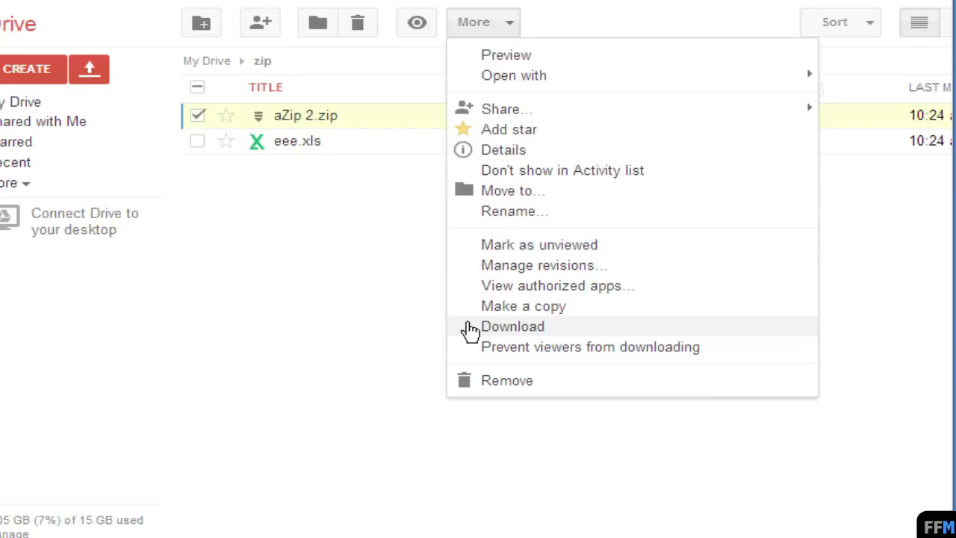
pyautogui.click(471, 327)
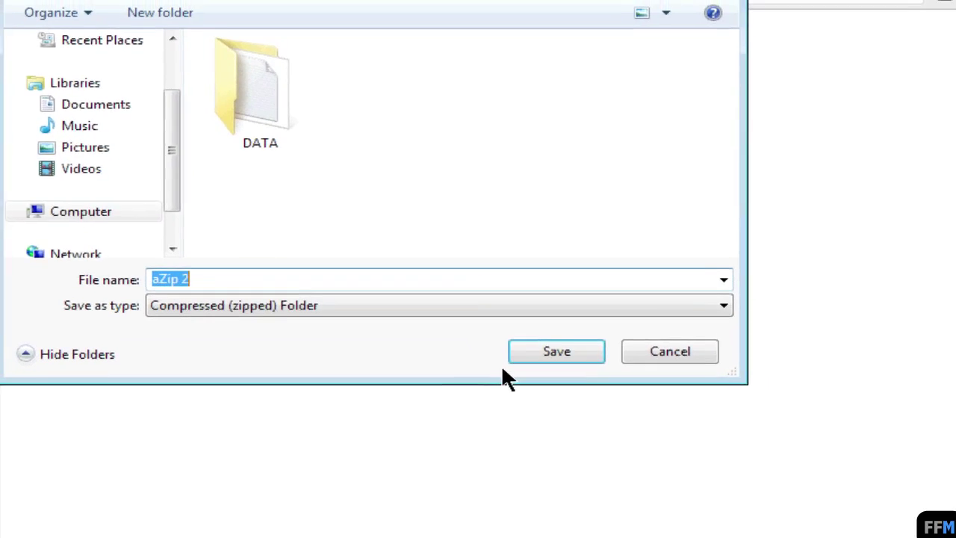
pyautogui.click(553, 353)
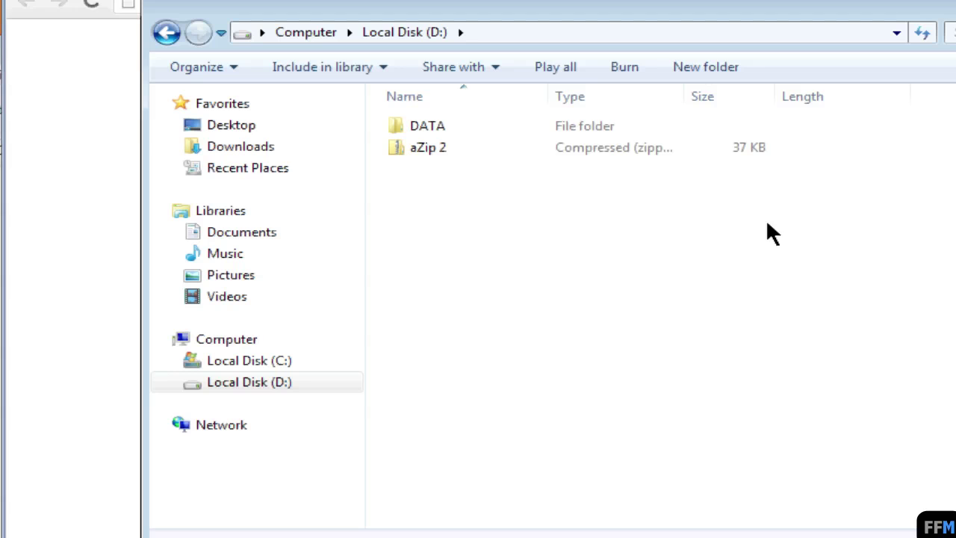
# Step: In Windows Explorer, open the aZip 2 archive on drive D: and move the password-protection column beside Name
pyautogui.click(453, 147)
pyautogui.rightClick(476, 149)
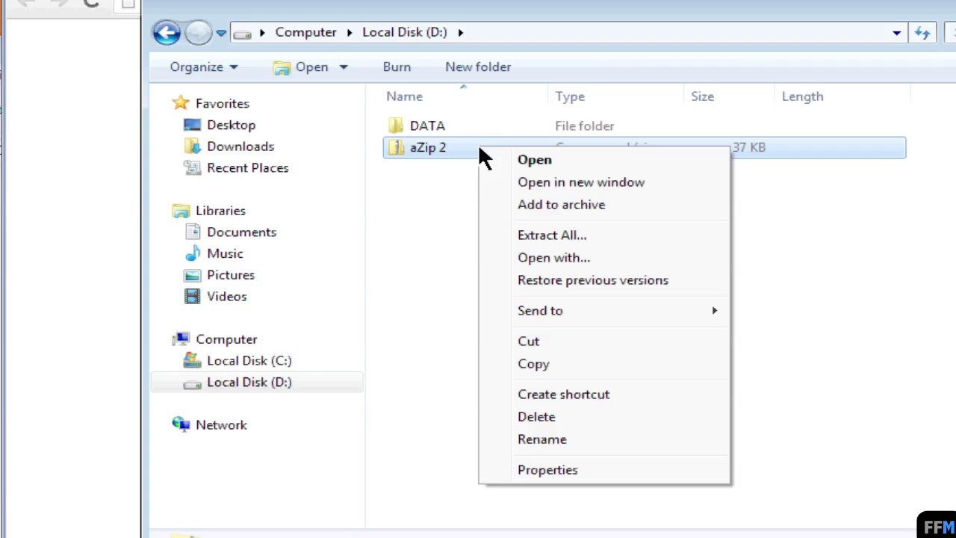
pyautogui.click(493, 159)
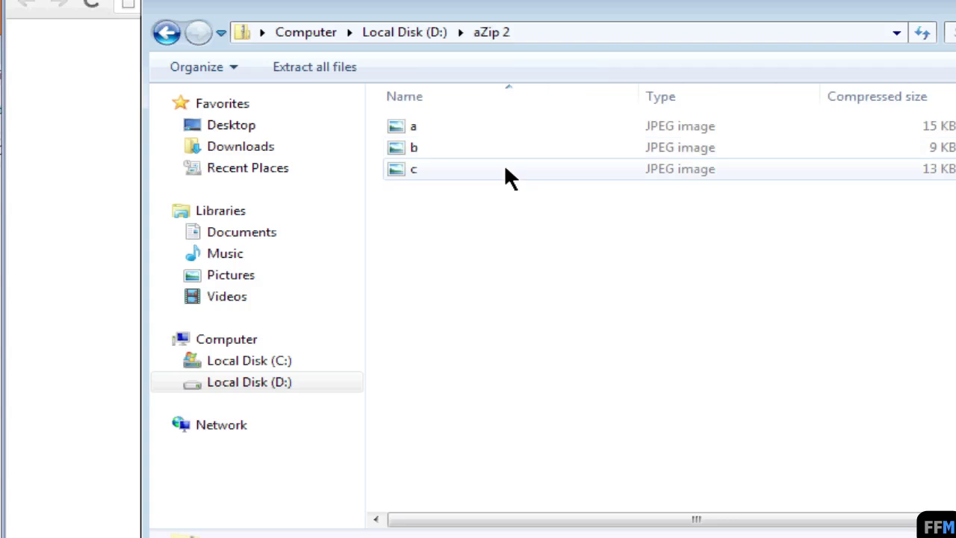
pyautogui.moveTo(949, 96)
pyautogui.mouseDown()
pyautogui.moveTo(653, 94)
pyautogui.moveTo(670, 95)
pyautogui.mouseUp()
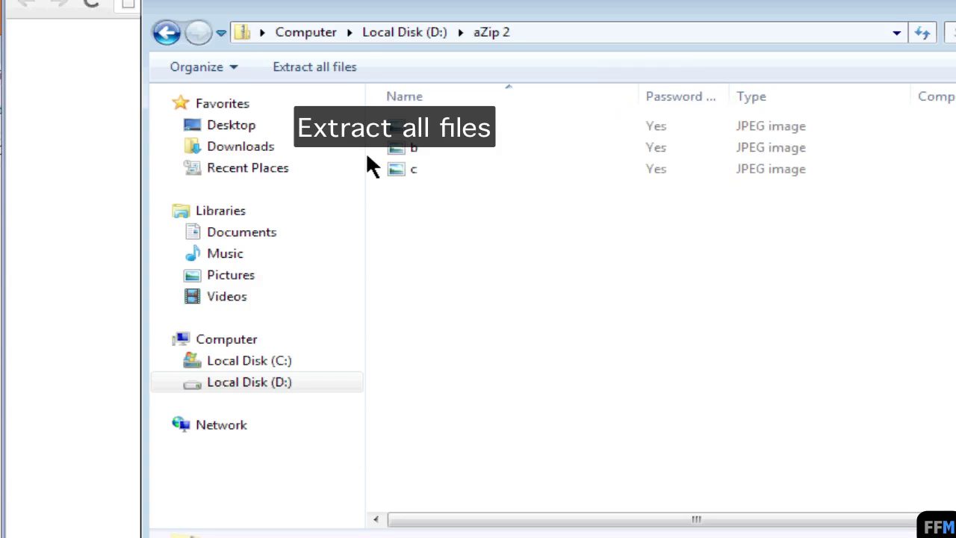
# Step: Try to extract all archive files to D:\aZip 2, skipping images a and b and cancelling the rest
pyautogui.click(356, 62)
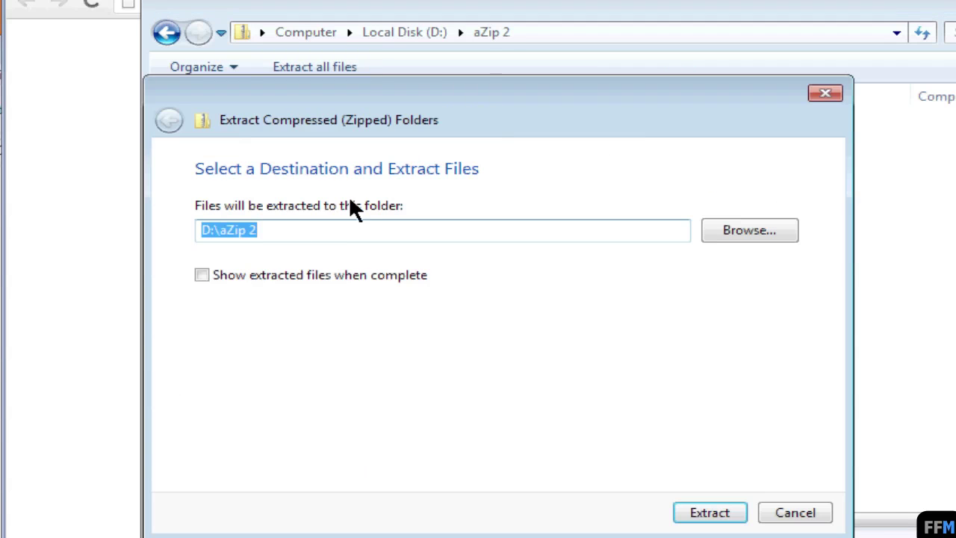
pyautogui.click(739, 514)
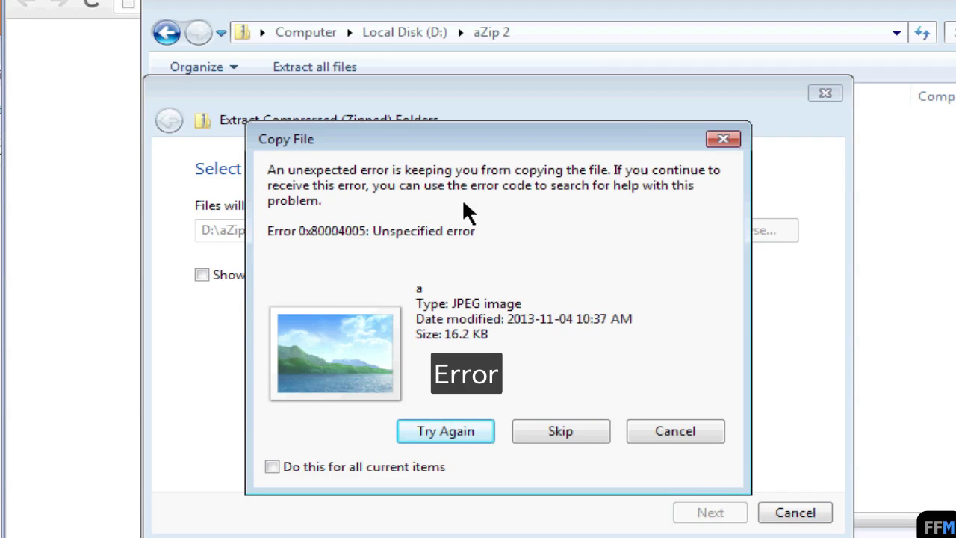
pyautogui.click(557, 433)
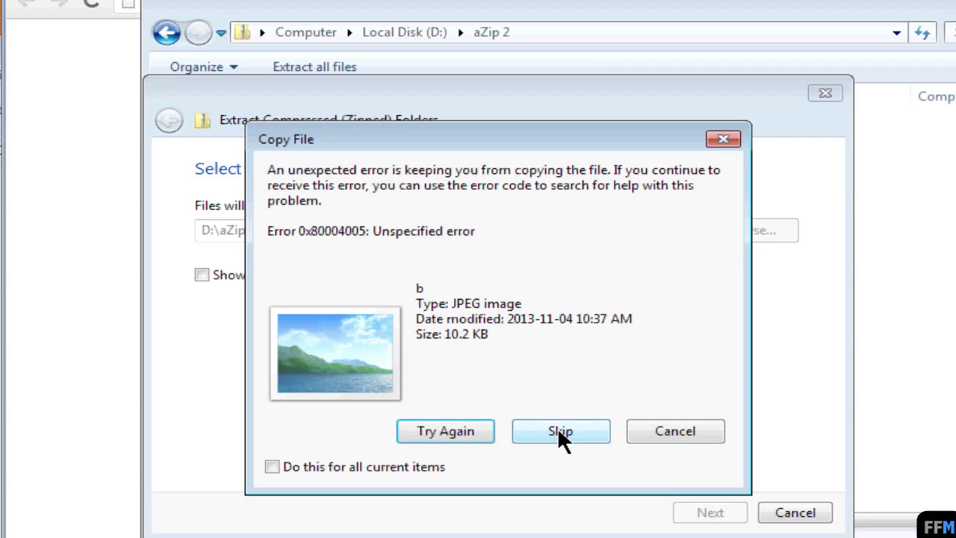
pyautogui.click(561, 432)
pyautogui.click(670, 431)
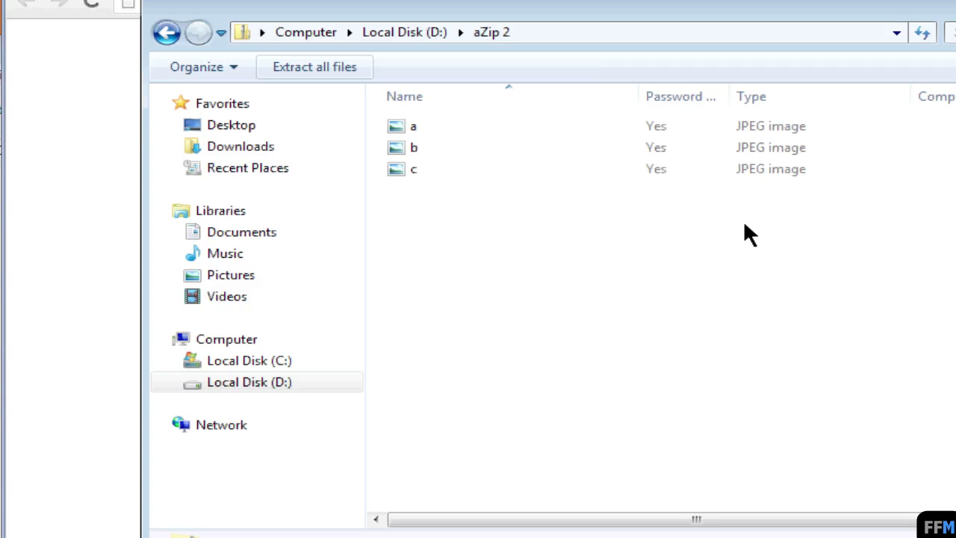
# Step: Return to Local Disk (D:) and delete the extracted aZip 2 folder, keeping the compressed file
pyautogui.click(161, 35)
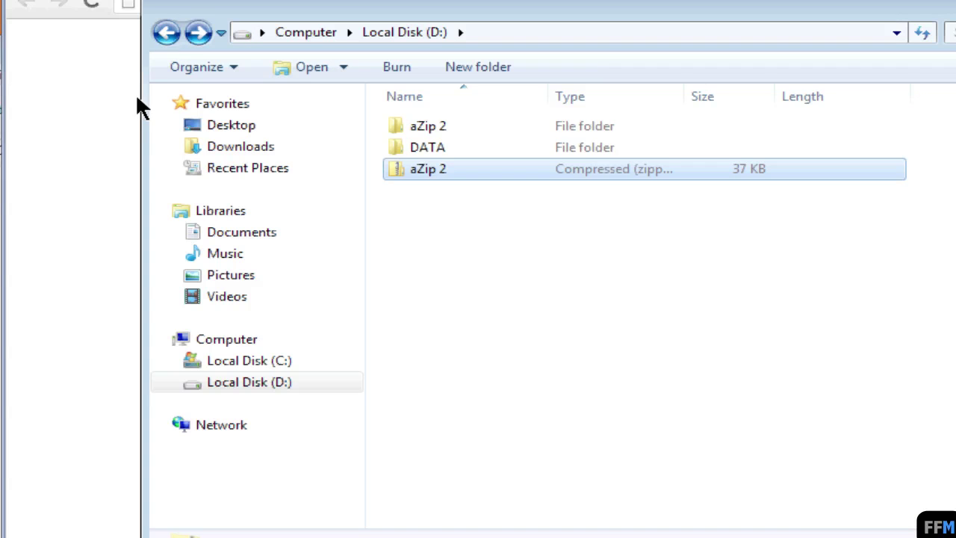
pyautogui.click(459, 127)
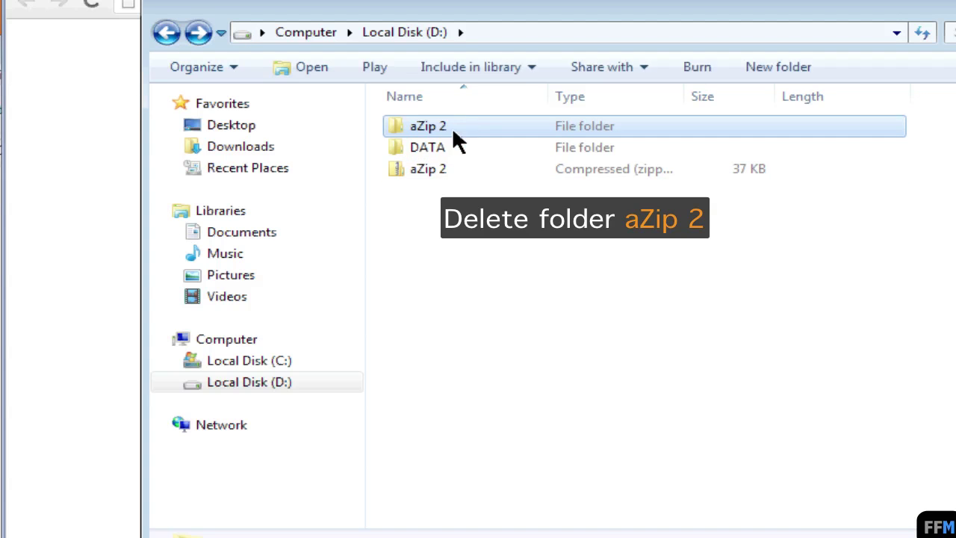
pyautogui.click(238, 66)
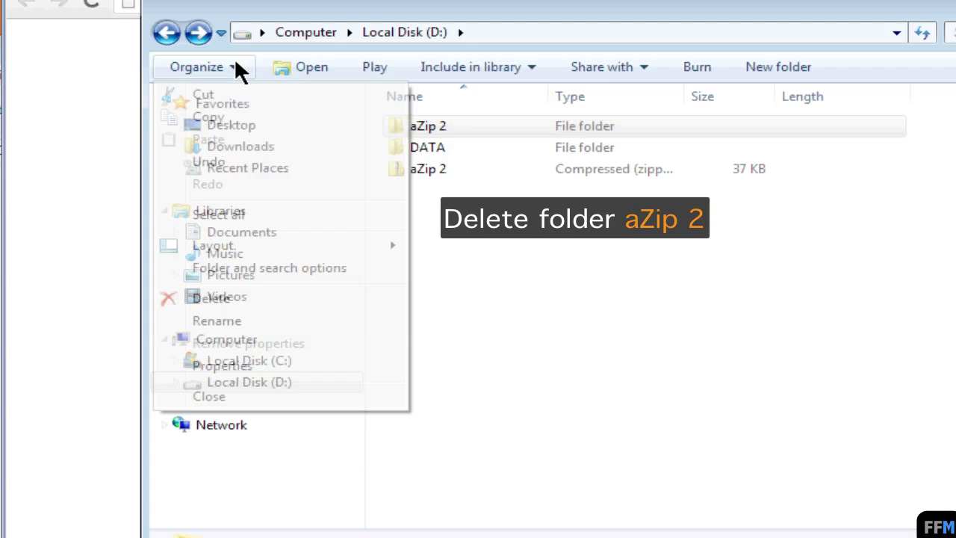
pyautogui.click(253, 298)
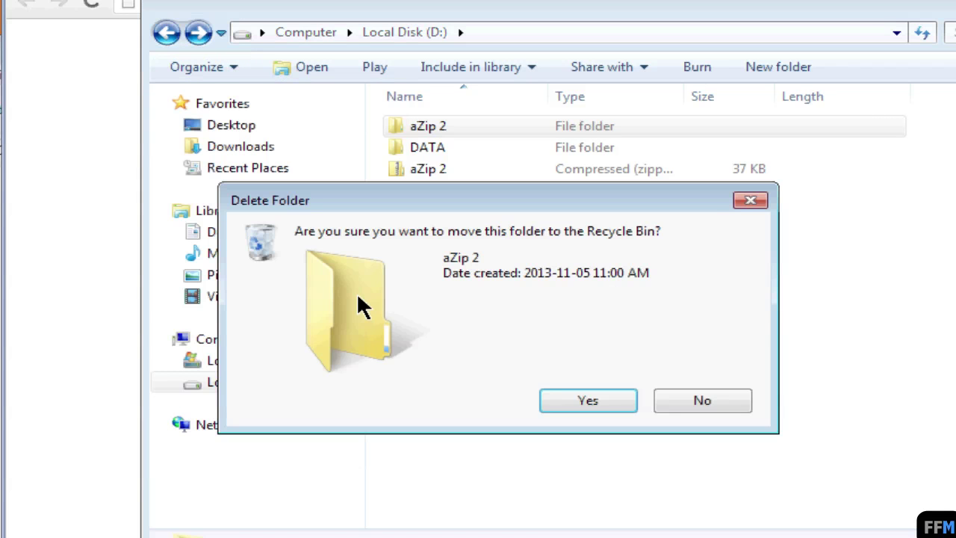
pyautogui.click(626, 401)
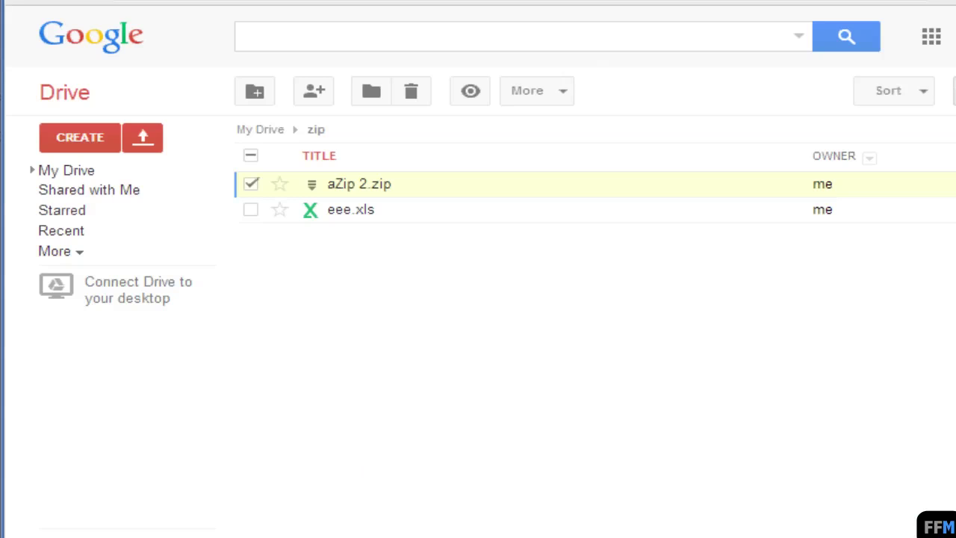
# Step: Download eee.xls instead of the ZIP from Google Drive and save it as eee on Local Disk (D:)
pyautogui.click(251, 183)
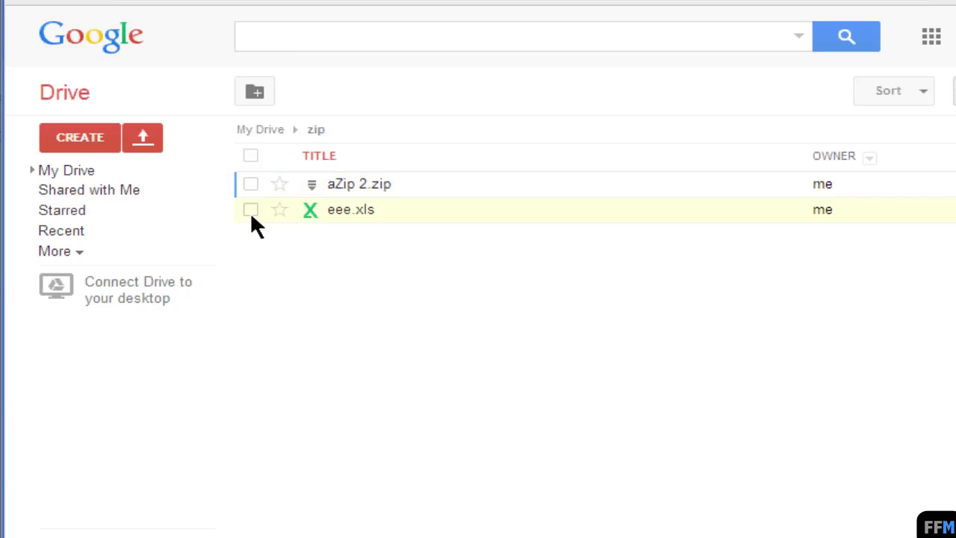
pyautogui.click(251, 209)
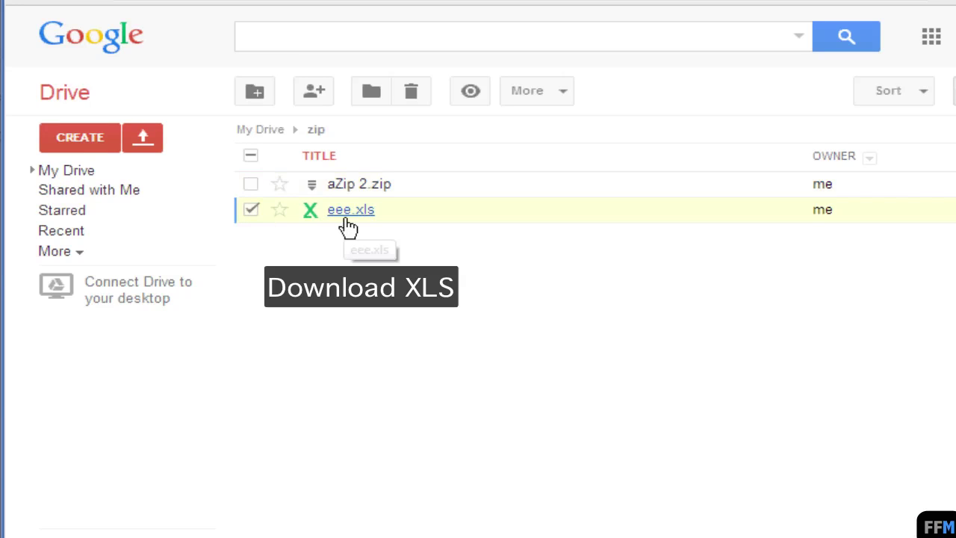
pyautogui.click(567, 92)
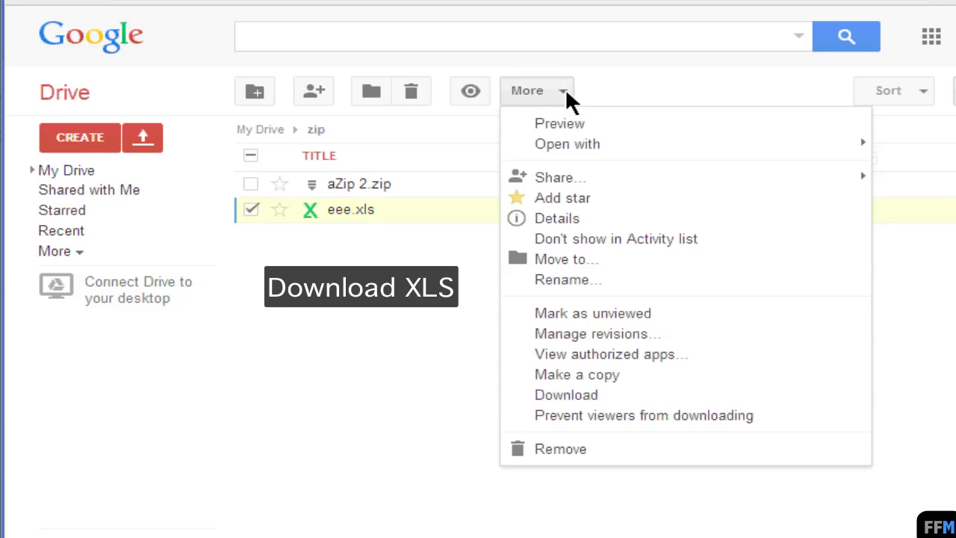
pyautogui.click(513, 399)
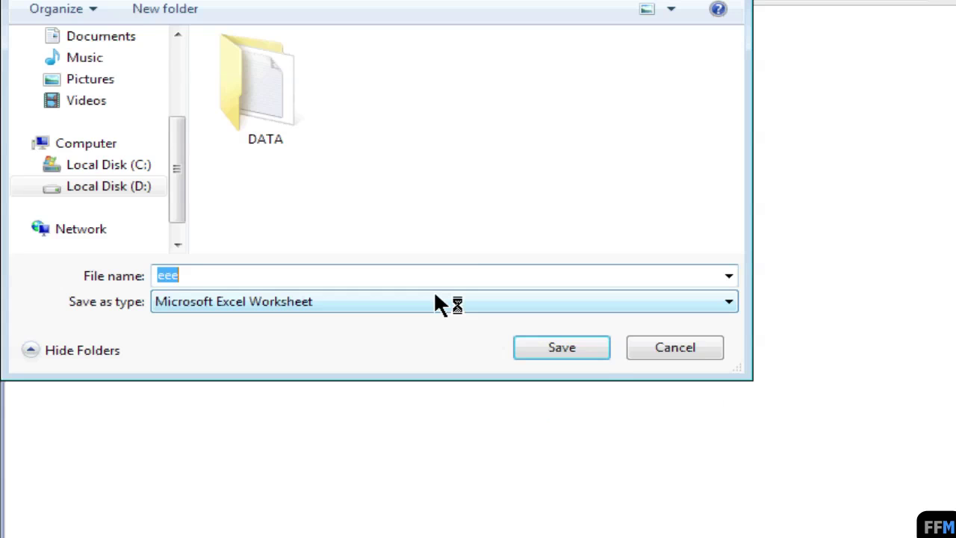
pyautogui.click(593, 351)
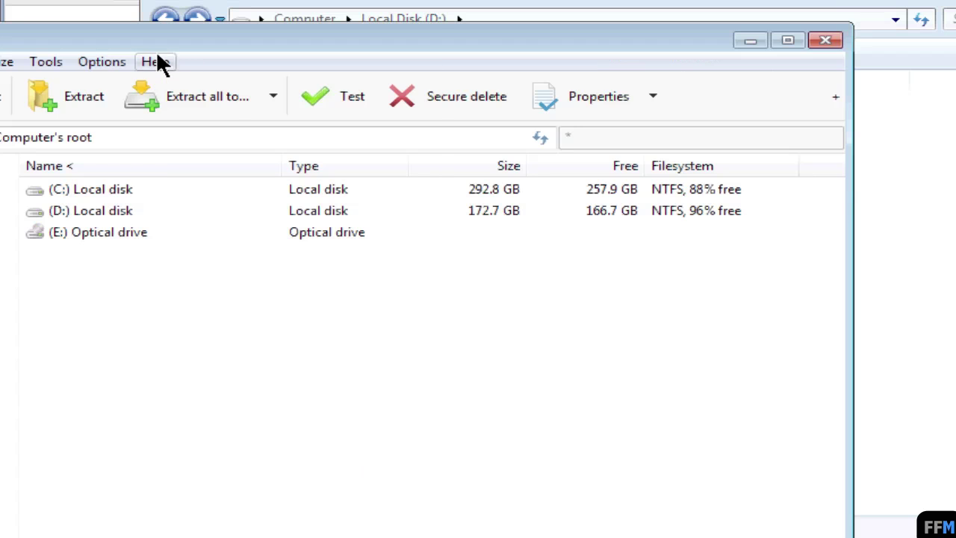
# Step: In PeaZip, view the program's release information and close it
pyautogui.click(157, 59)
pyautogui.click(154, 258)
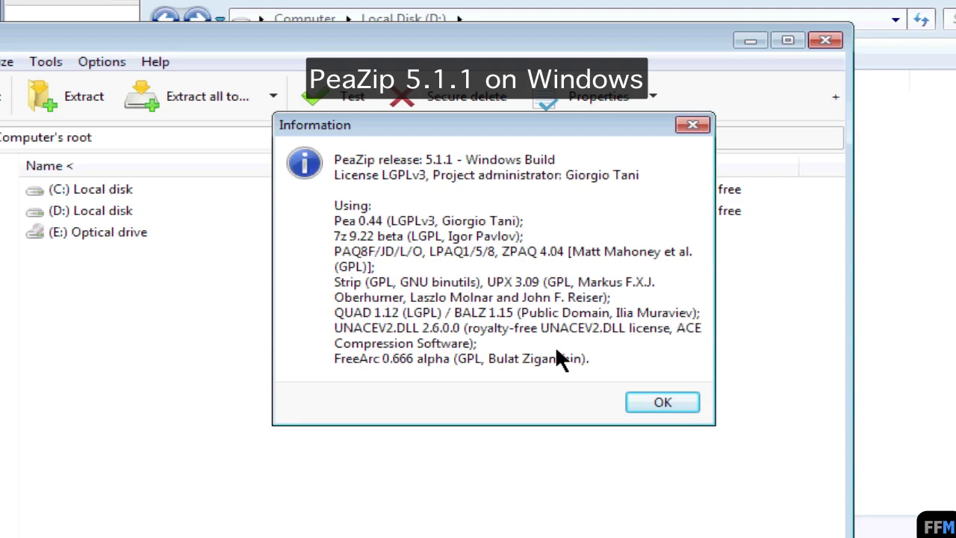
pyautogui.click(682, 408)
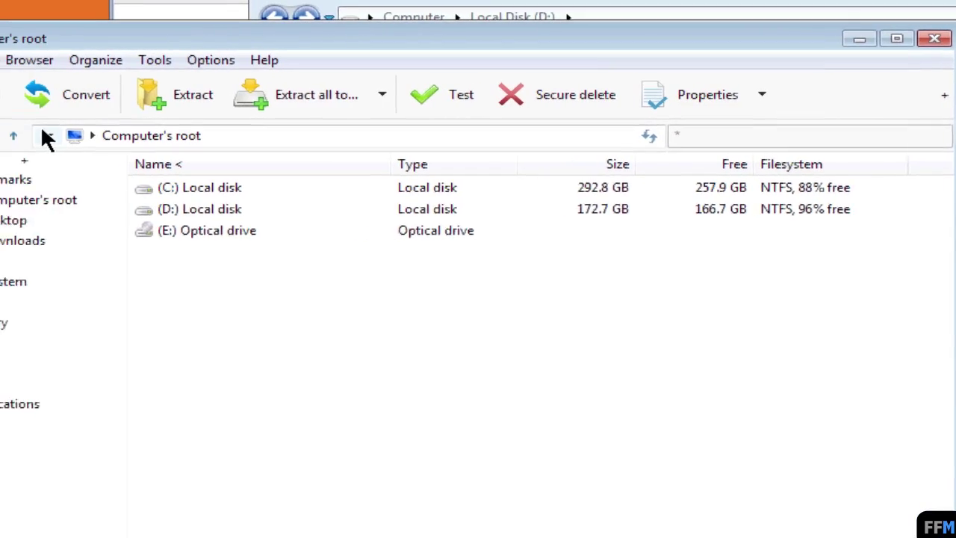
# Step: Open the aZip 2 archive from Local Disk (D:) in PeaZip
pyautogui.click(14, 58)
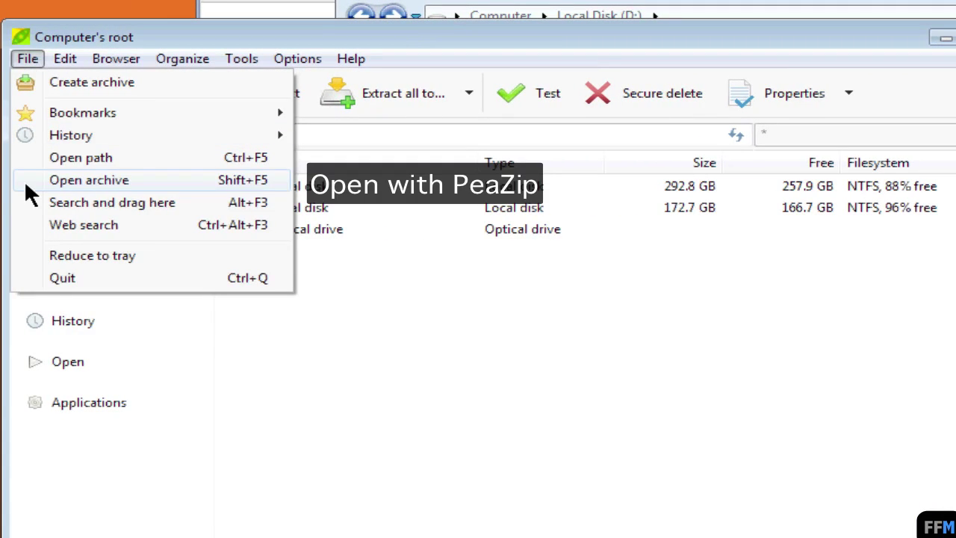
pyautogui.click(26, 187)
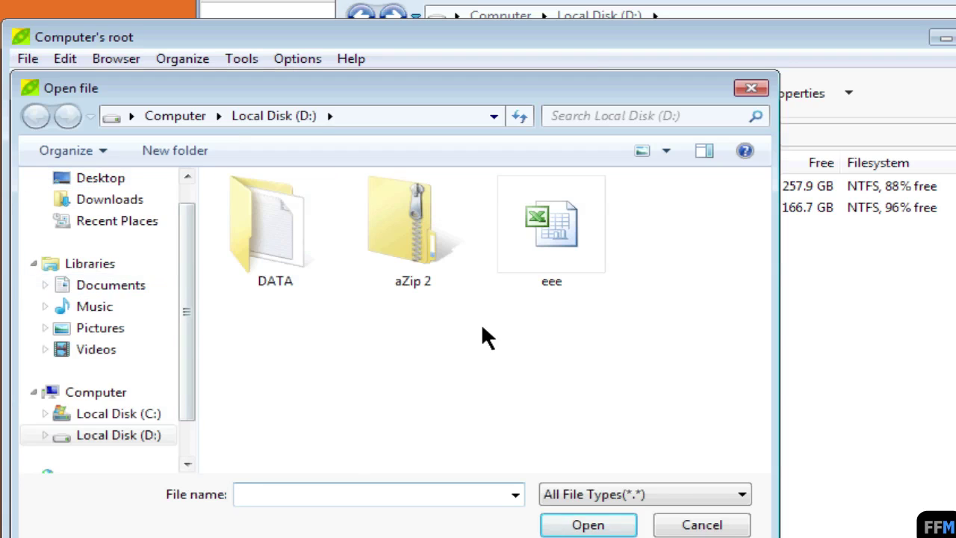
pyautogui.click(417, 217)
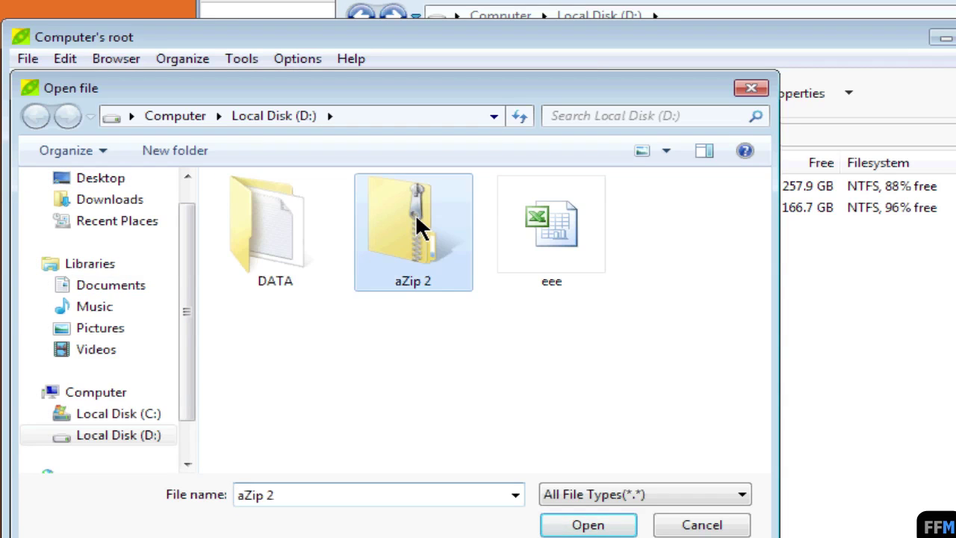
pyautogui.click(585, 525)
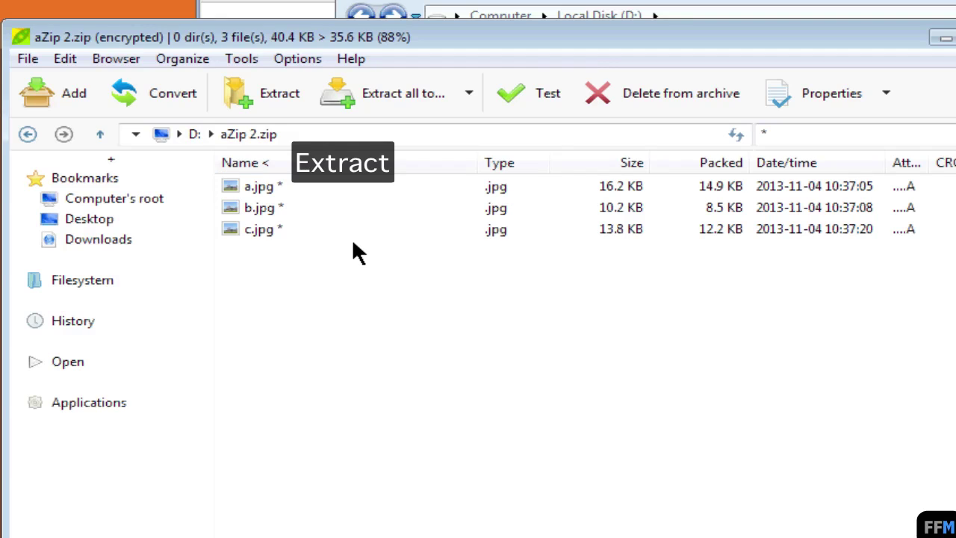
# Step: Extract the archive's files into a new folder on D:\, using D:\eee.xls as the keyfile and leaving the password empty
pyautogui.click(294, 92)
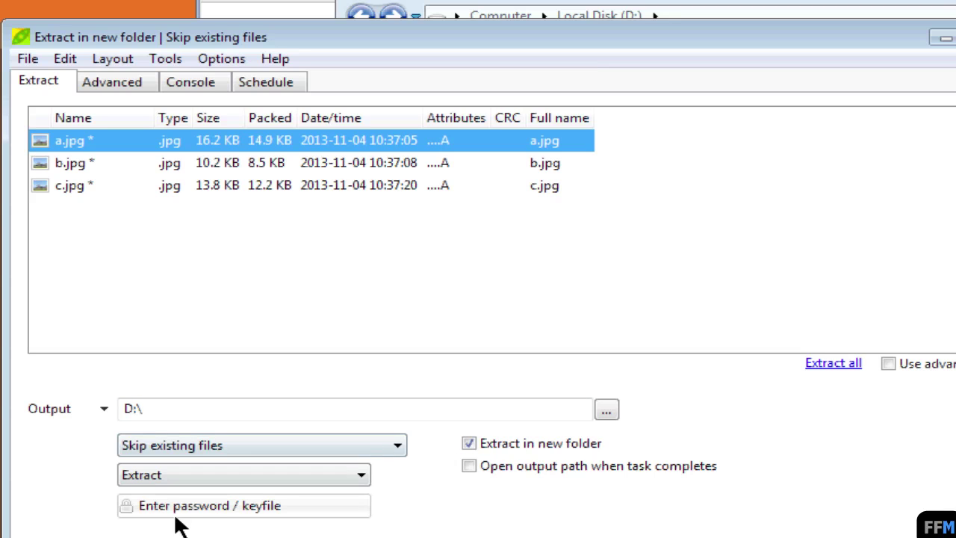
pyautogui.click(262, 506)
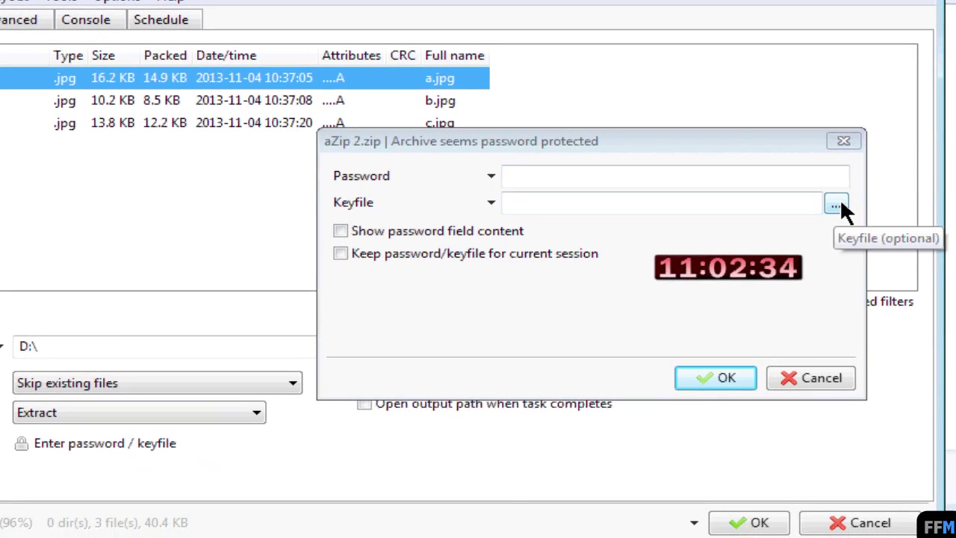
pyautogui.click(836, 205)
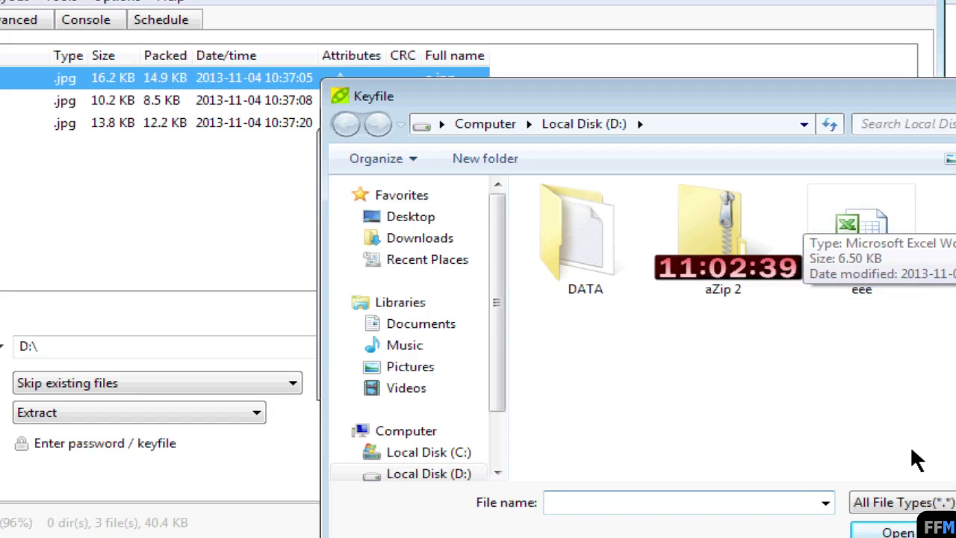
pyautogui.click(881, 233)
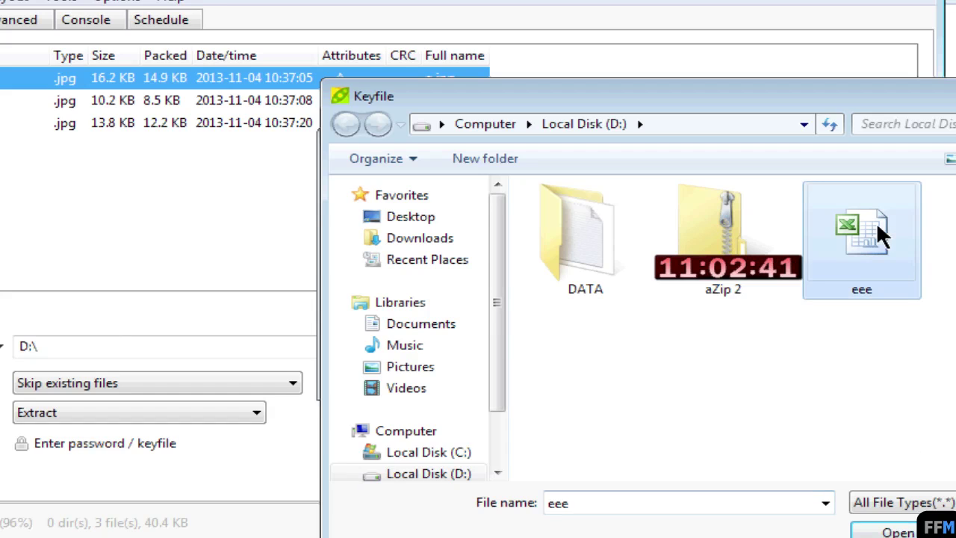
pyautogui.press('Return')
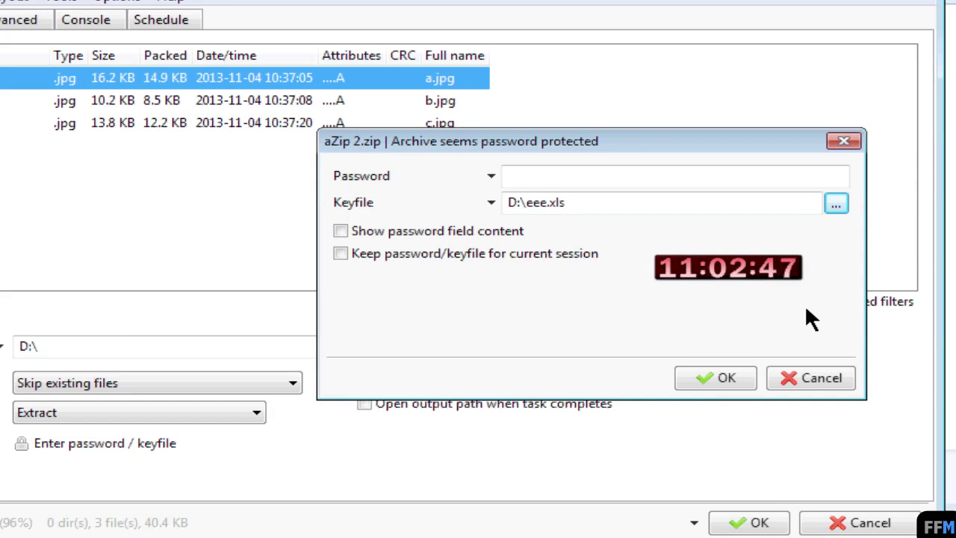
pyautogui.click(744, 378)
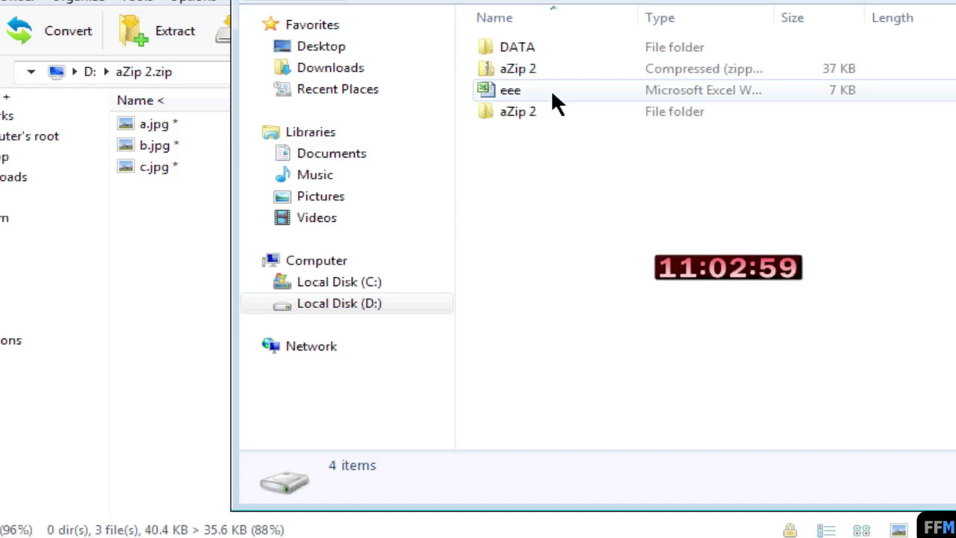
# Step: In Windows Explorer, open the extracted aZip 2 folder, switch it to the details view and move the Size column beside Name
pyautogui.moveTo(544, 113)
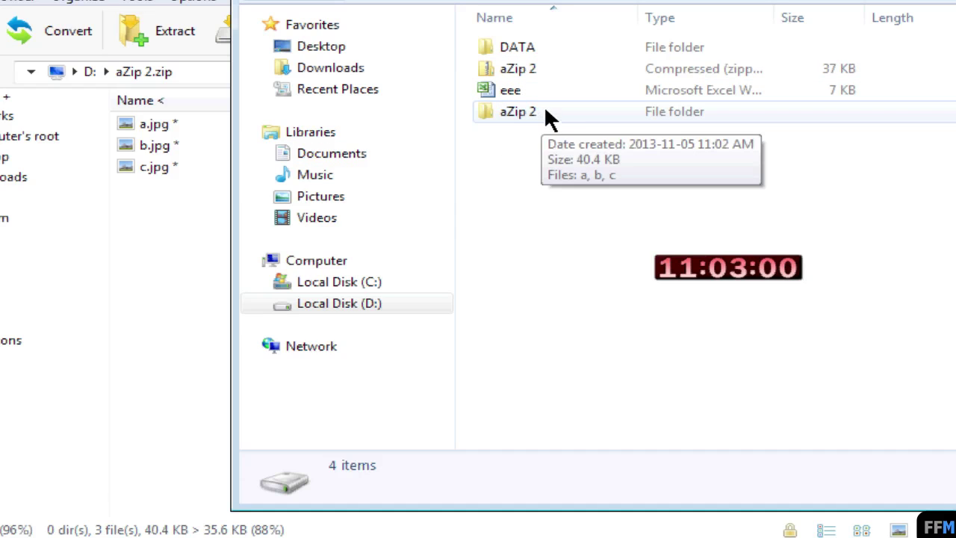
pyautogui.click(548, 110)
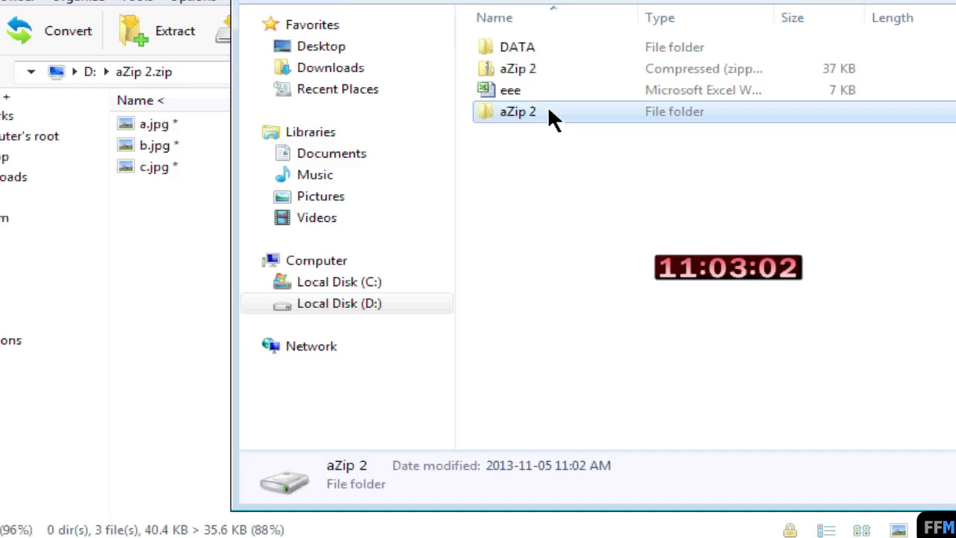
pyautogui.rightClick(549, 110)
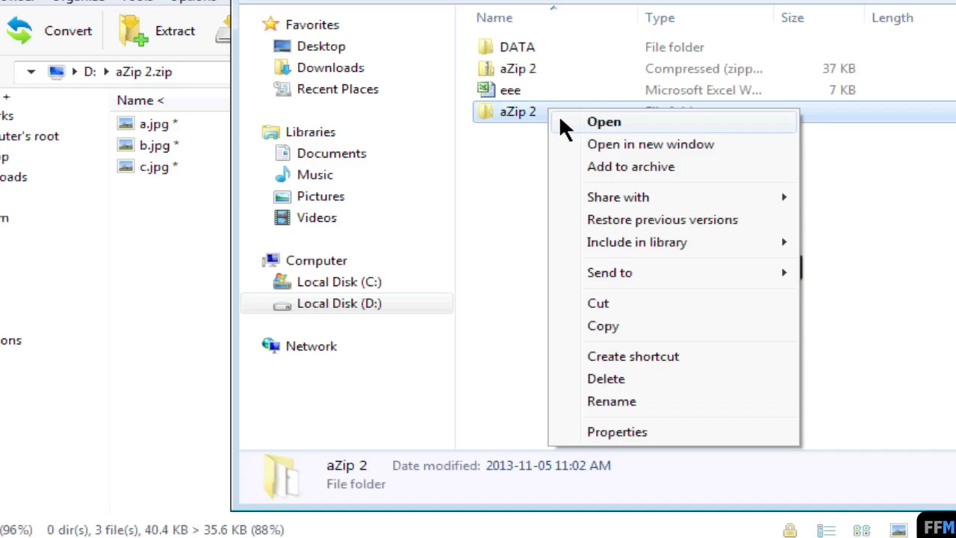
pyautogui.click(562, 121)
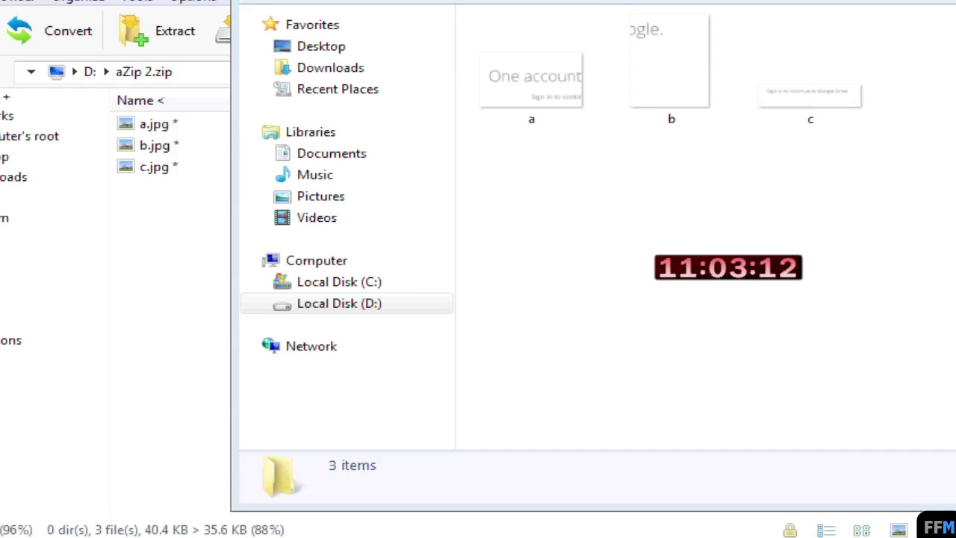
pyautogui.hotkey('ctrl', 'shift', '6')
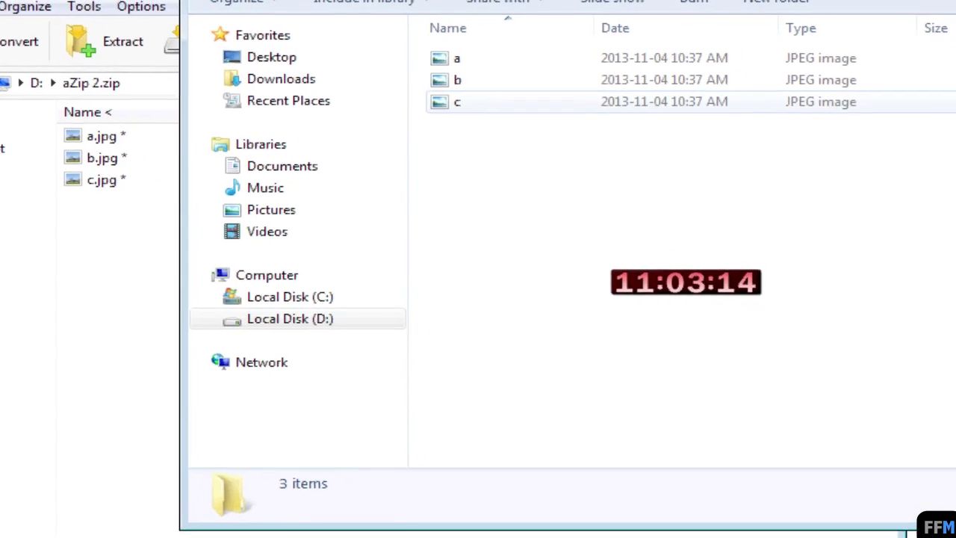
pyautogui.moveTo(951, 31); pyautogui.dragTo(628, 34)
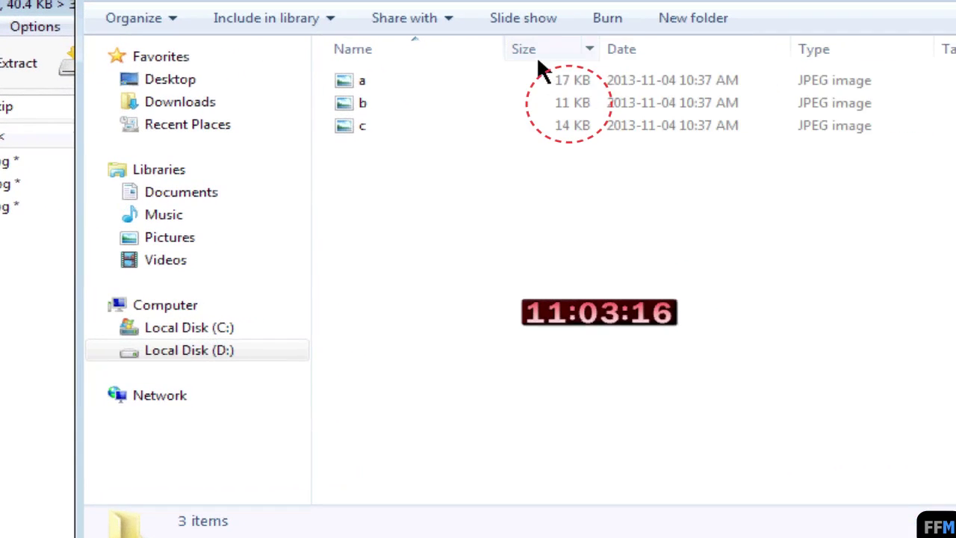